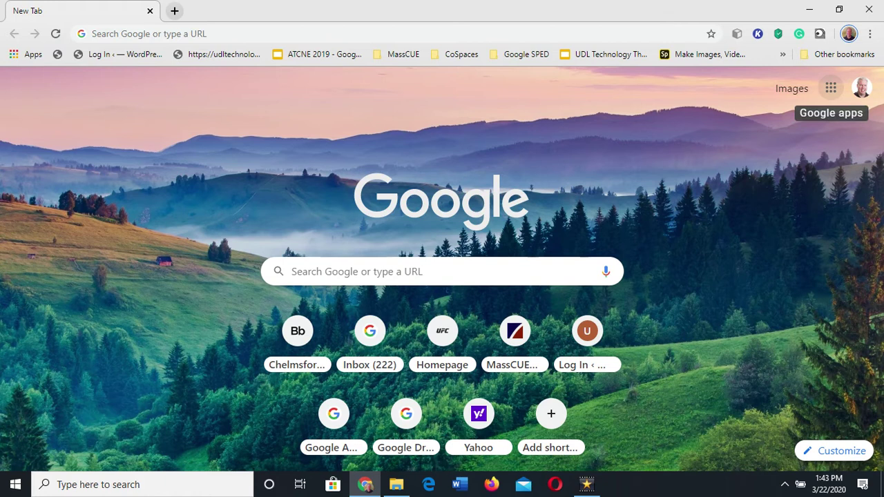
- Open Google Meet and start a new meeting with the nickname "Test Meeting"
{"action": "left_click", "coordinate": [831, 87]}
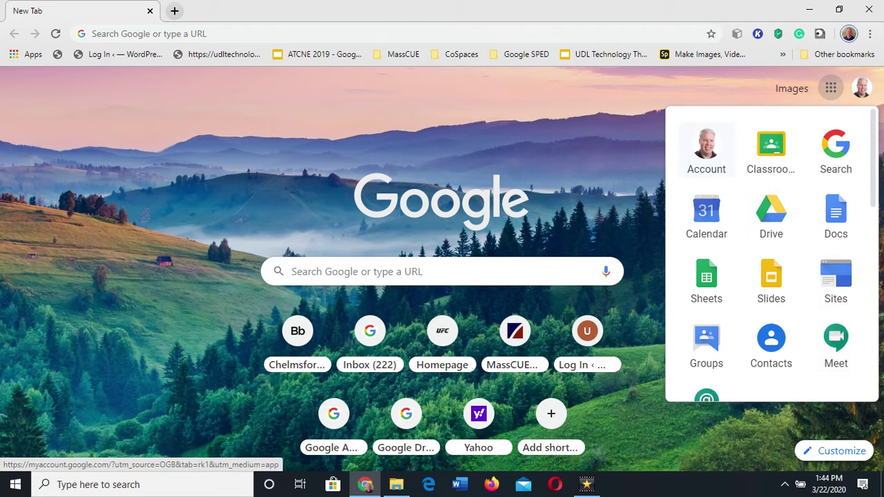
{"action": "left_click", "coordinate": [836, 342]}
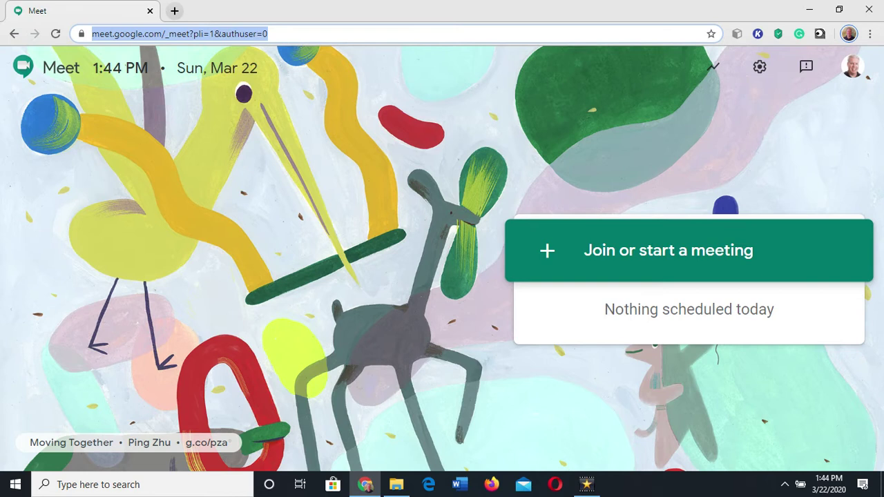
{"action": "left_click", "coordinate": [669, 250]}
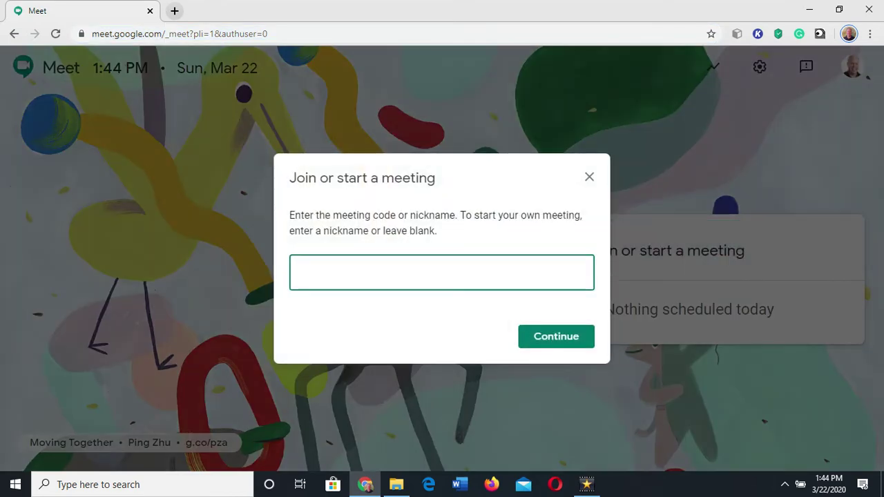
{"action": "type", "text": "Test Meetin"}
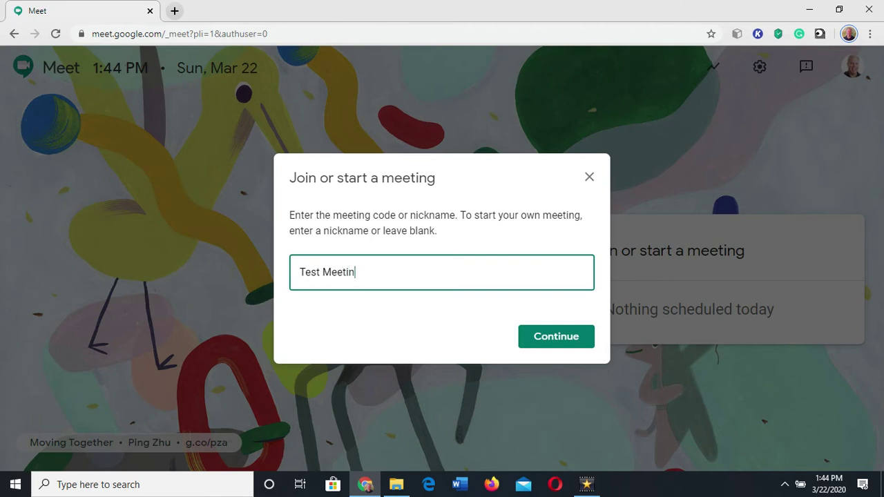
{"action": "type", "text": "g"}
{"action": "key", "text": "Return"}
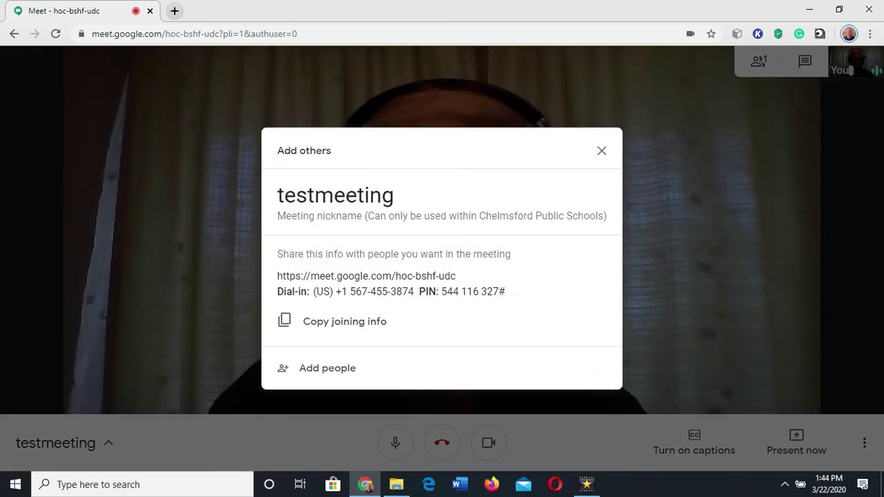
- Copy the meeting's joining info for sharing and dismiss the Add others dialog
{"action": "left_click_drag", "start_coordinate": [277, 275], "coordinate": [506, 291]}
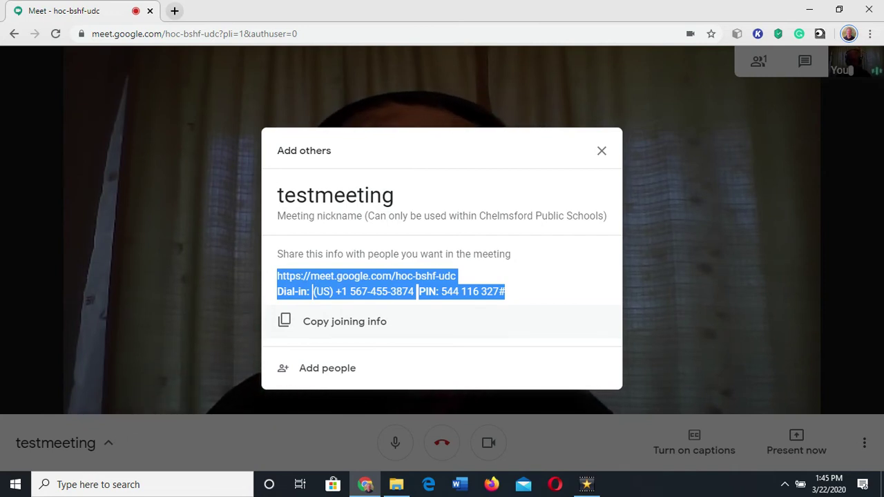
{"action": "left_click", "coordinate": [345, 322]}
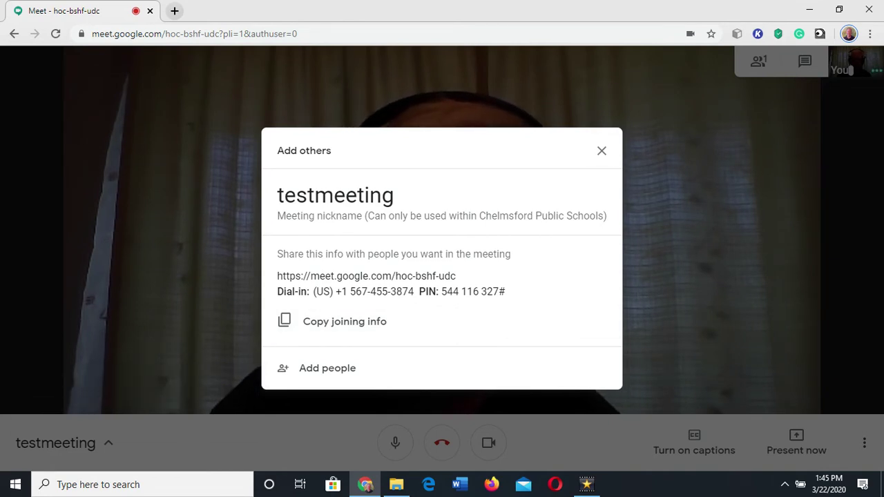
{"action": "left_click", "coordinate": [602, 151]}
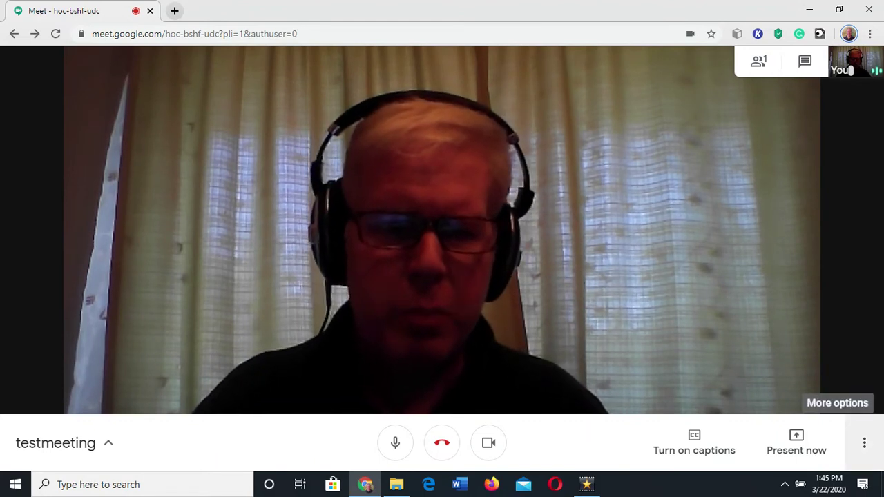
- Examine the available microphone and speaker choices in the meeting's audio settings
{"action": "left_click", "coordinate": [865, 442]}
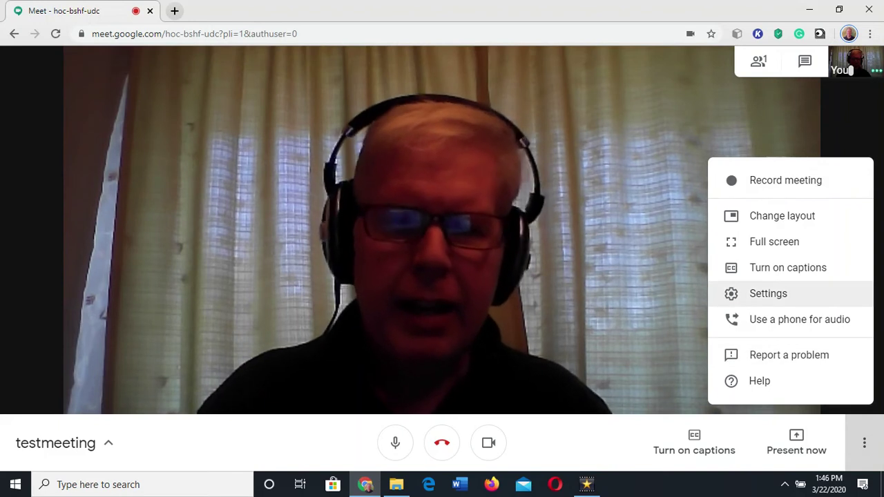
{"action": "left_click", "coordinate": [768, 293]}
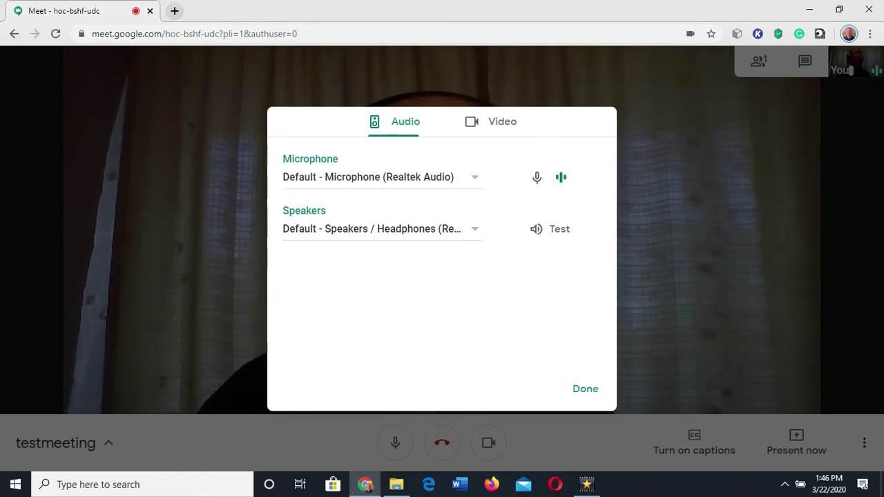
{"action": "left_click", "coordinate": [380, 177]}
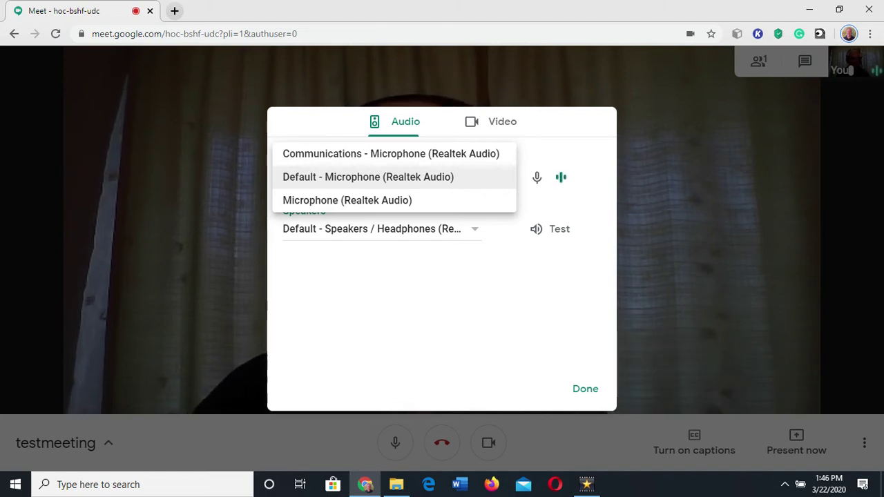
{"action": "key", "text": "Down"}
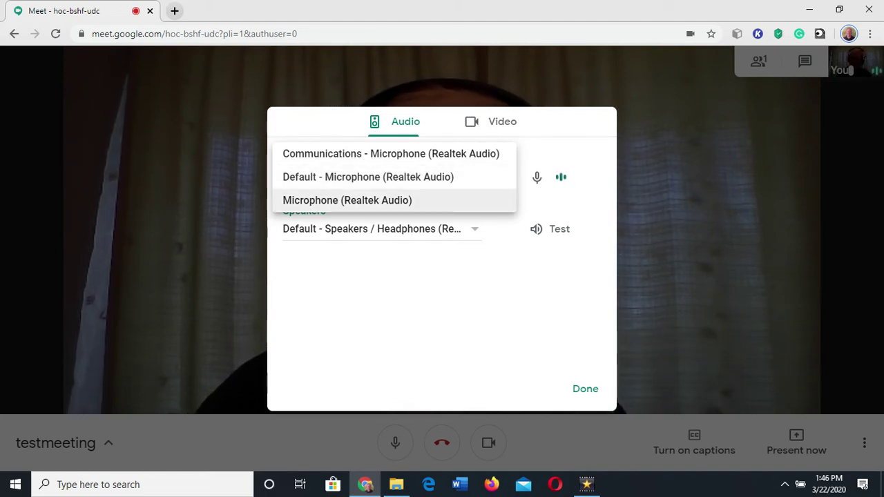
{"action": "key", "text": "Escape"}
{"action": "key", "text": "Tab"}
{"action": "key", "text": "Return"}
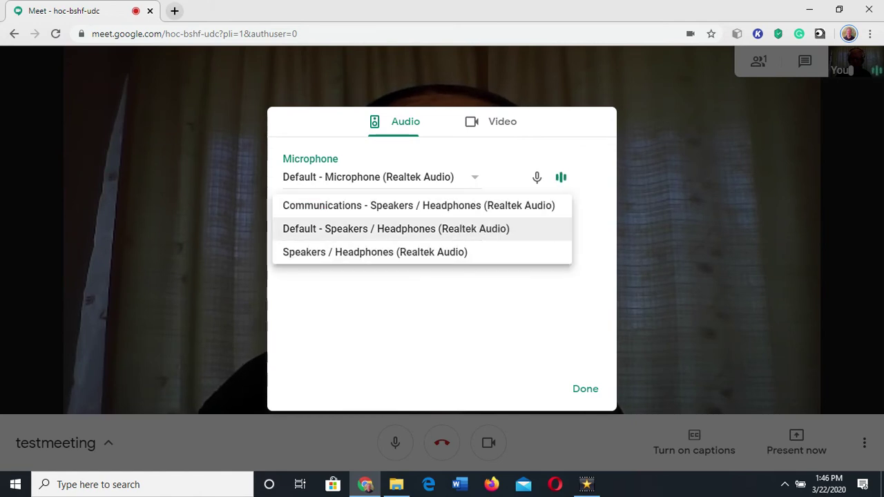
{"action": "key", "text": "Down"}
{"action": "key", "text": "Escape"}
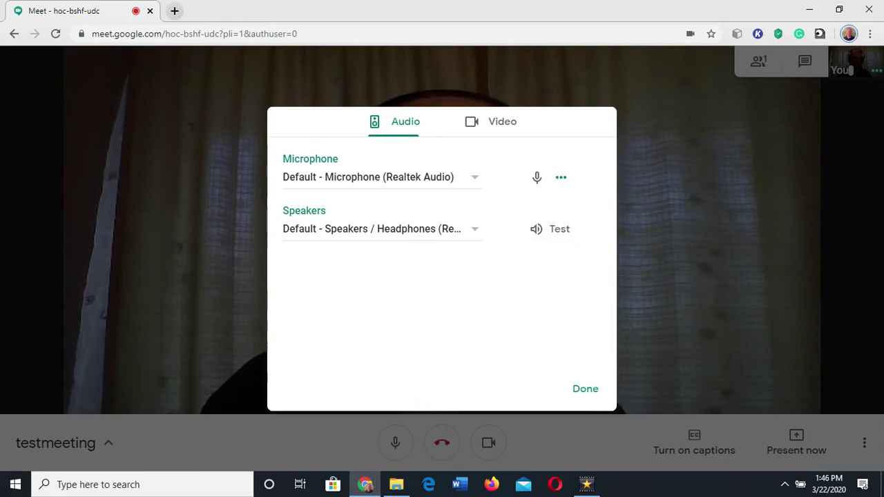
- Set both the maximum send and receive resolution to High definition (720p) in the meeting's video settings
{"action": "left_click", "coordinate": [492, 122]}
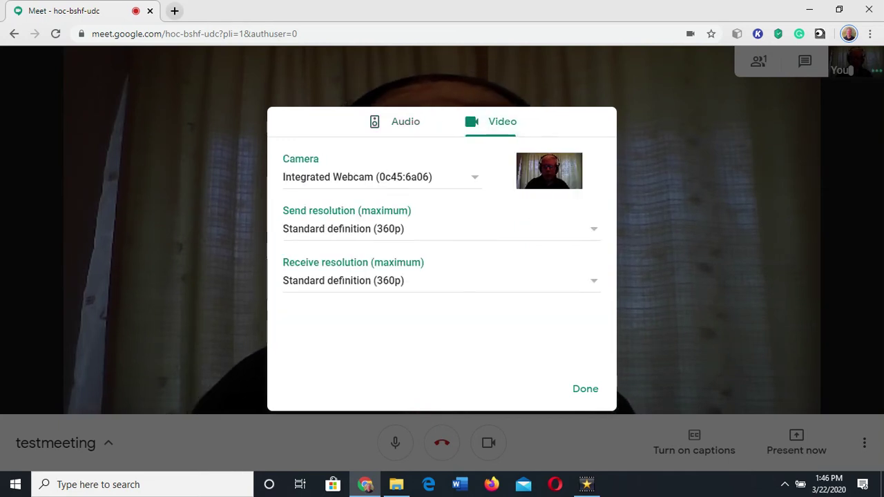
{"action": "left_click", "coordinate": [380, 177]}
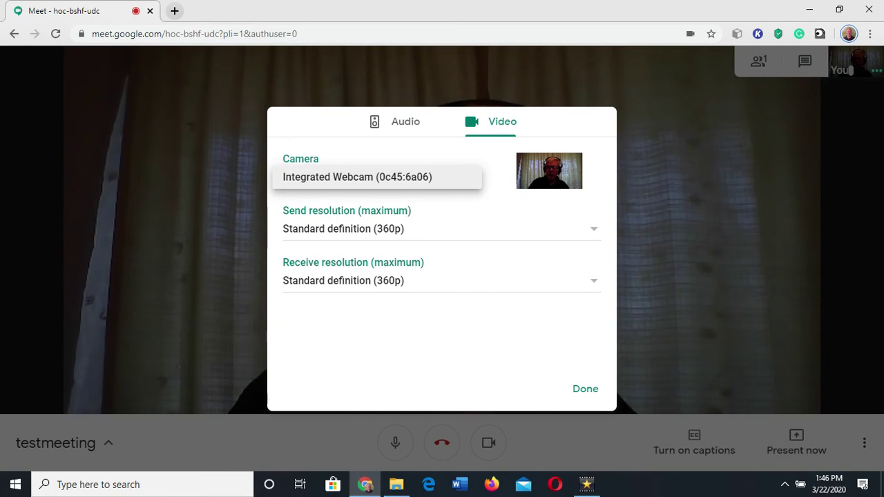
{"action": "left_click", "coordinate": [343, 228]}
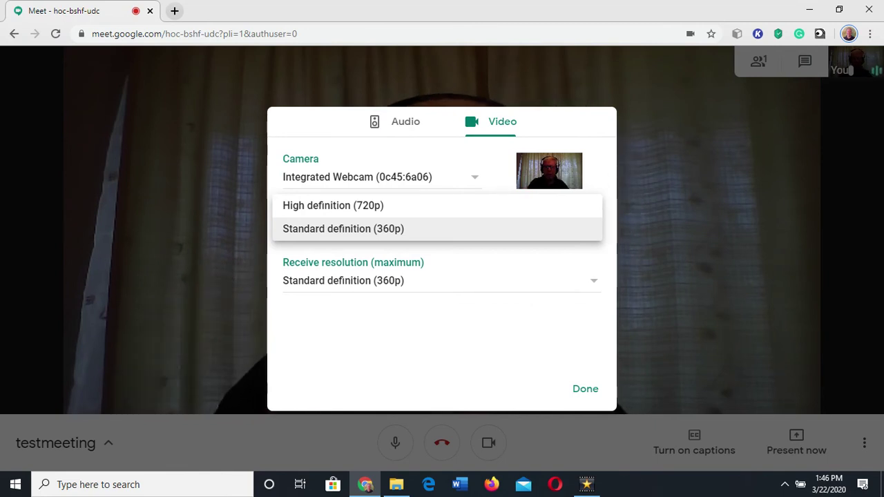
{"action": "key", "text": "Up"}
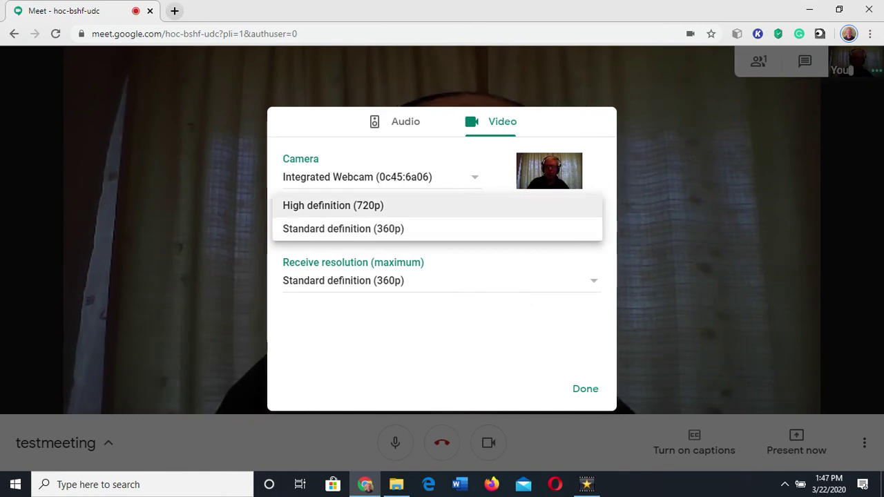
{"action": "key", "text": "Return"}
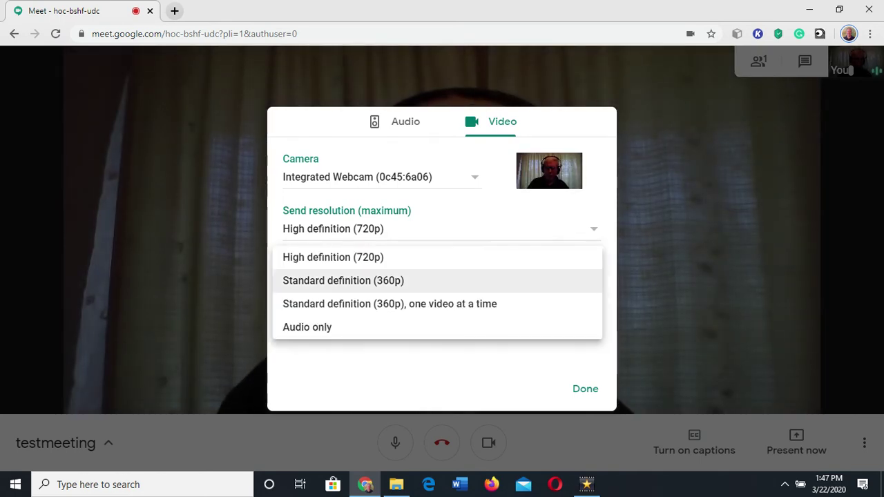
{"action": "left_click", "coordinate": [333, 257]}
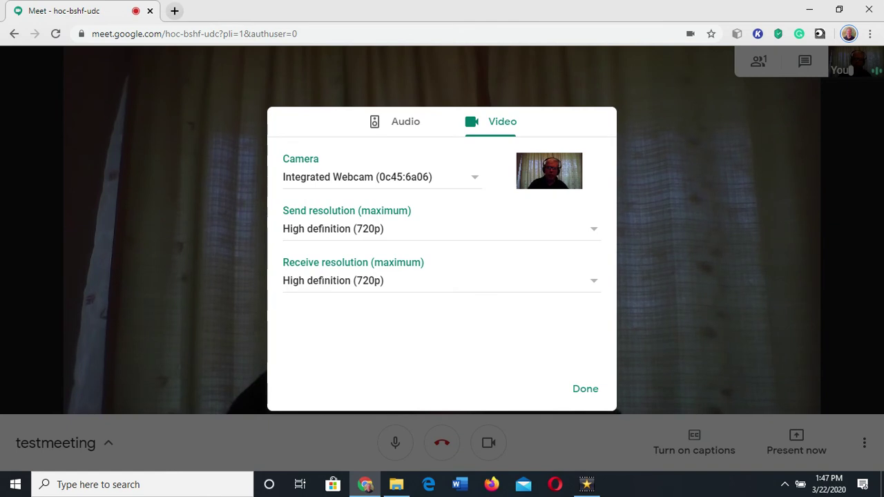
{"action": "left_click", "coordinate": [585, 389]}
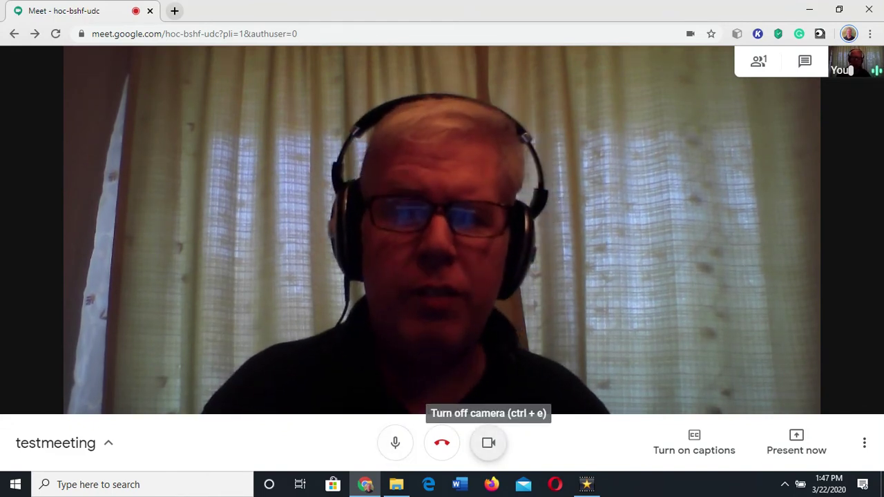
- Turn the camera off and back on in the meeting
{"action": "left_click", "coordinate": [489, 443]}
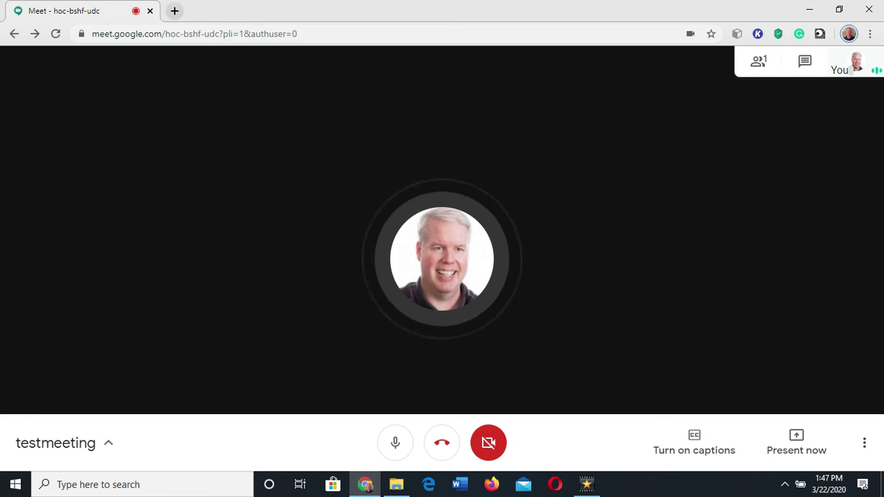
{"action": "left_click", "coordinate": [489, 442]}
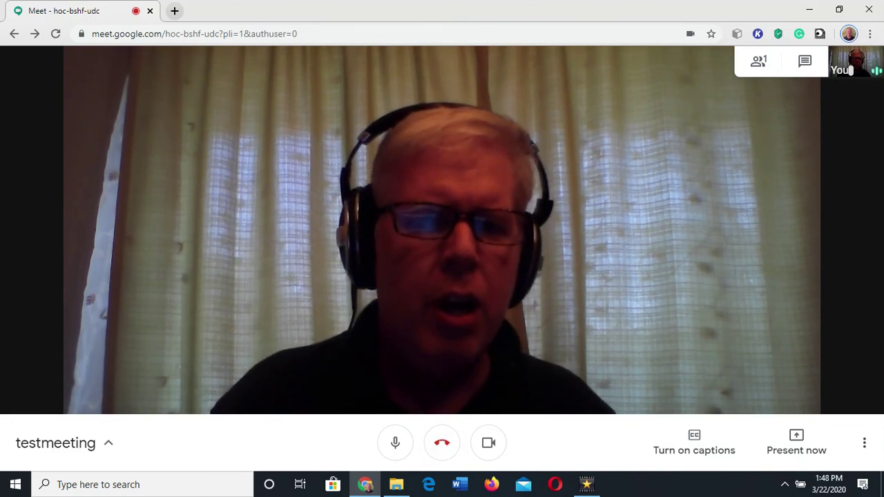
- Send the message "Hello" to everyone in the meeting chat and close the chat
{"action": "key", "text": "ctrl+alt+p"}
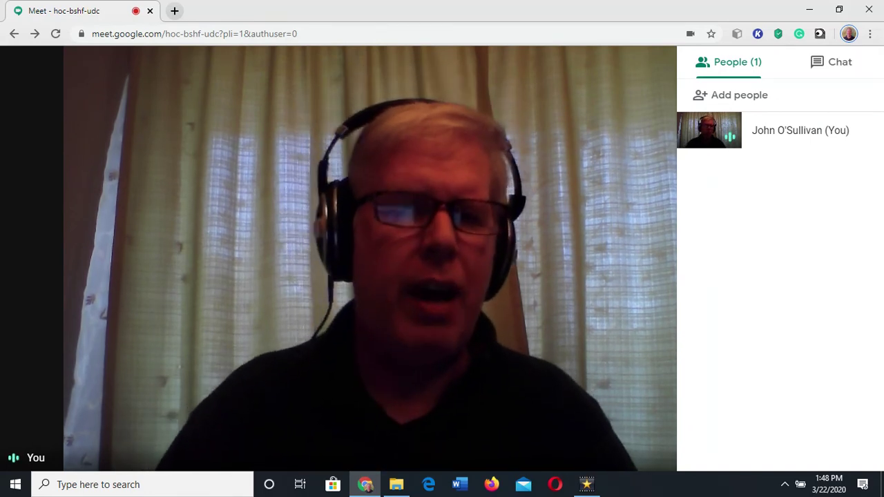
{"action": "left_click", "coordinate": [832, 62]}
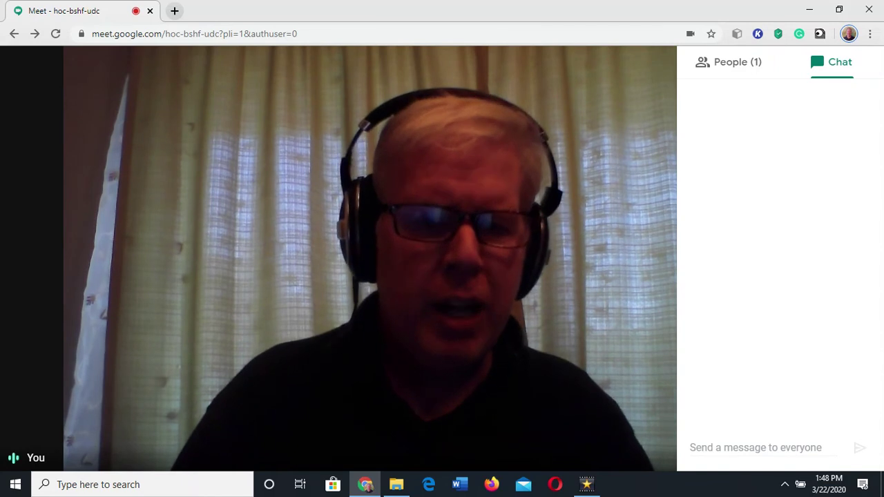
{"action": "left_click", "coordinate": [691, 448]}
{"action": "type", "text": "Hell"}
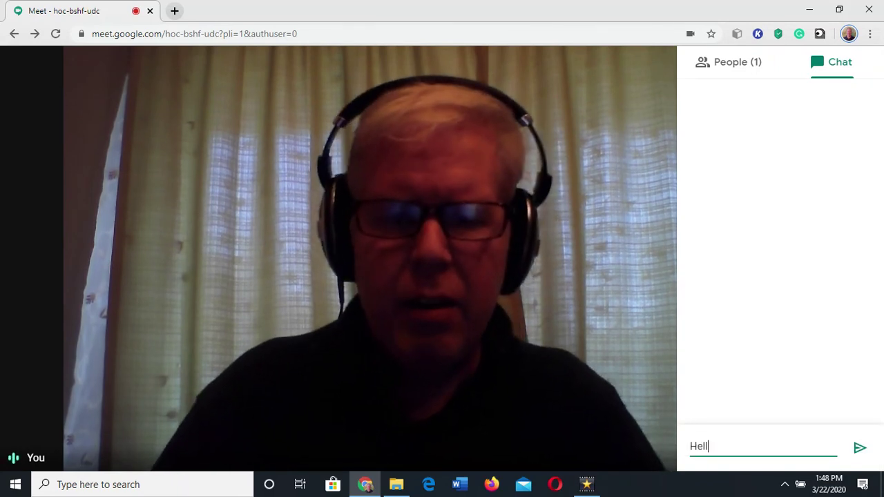
{"action": "type", "text": "o"}
{"action": "key", "text": "Return"}
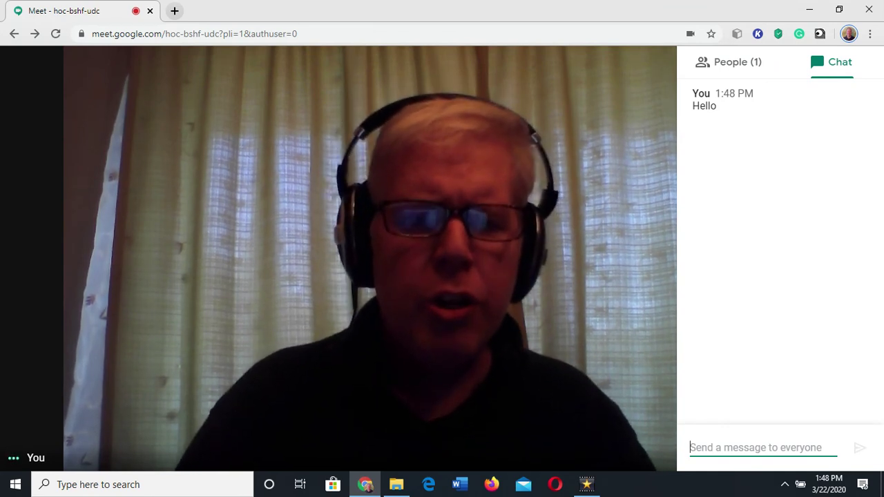
{"action": "key", "text": "Escape"}
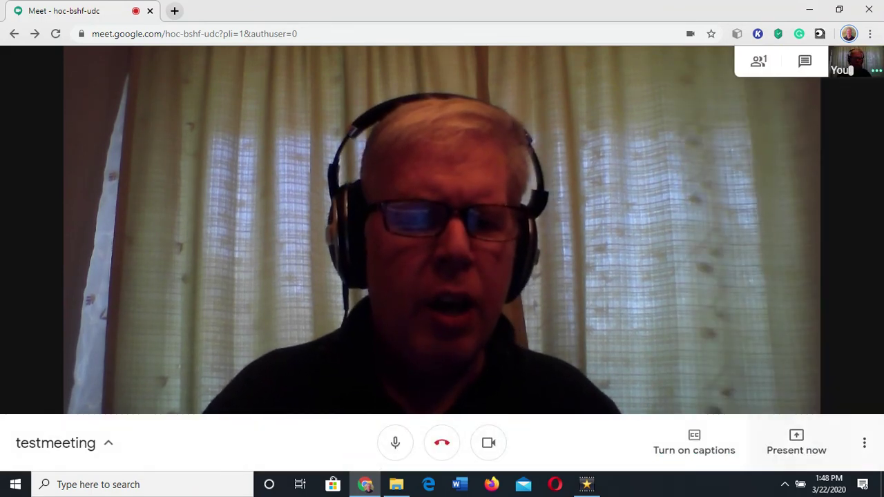
- Turn on live captions for the meeting and turn them off again
{"action": "left_click", "coordinate": [695, 442]}
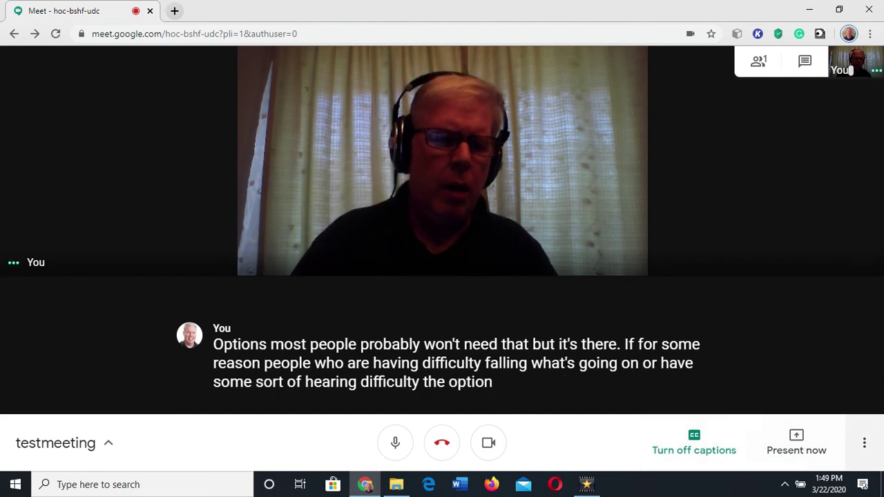
{"action": "left_click", "coordinate": [864, 443]}
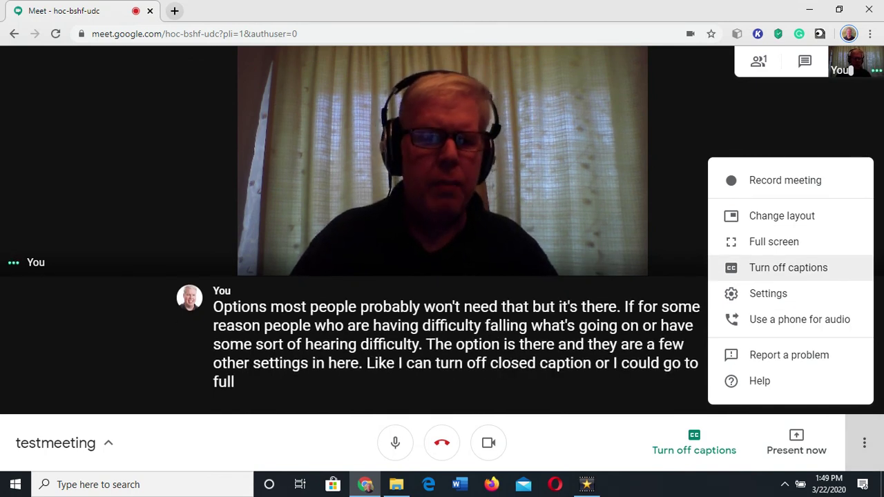
{"action": "left_click", "coordinate": [789, 267]}
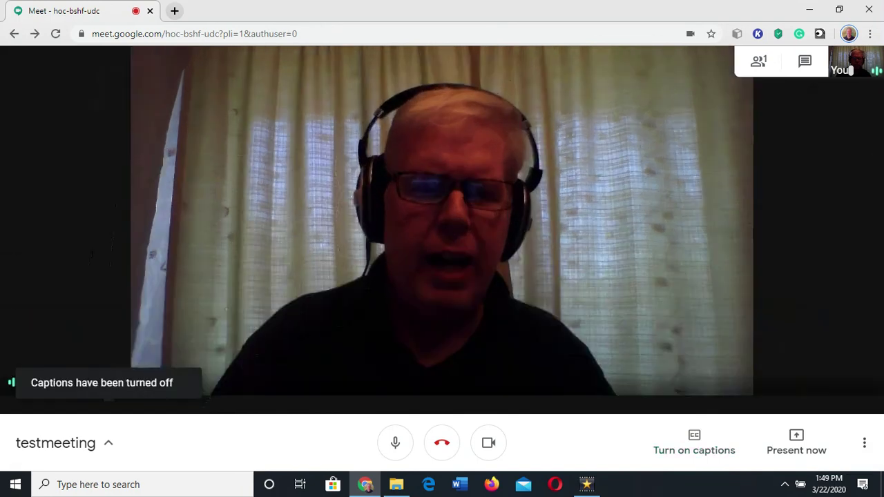